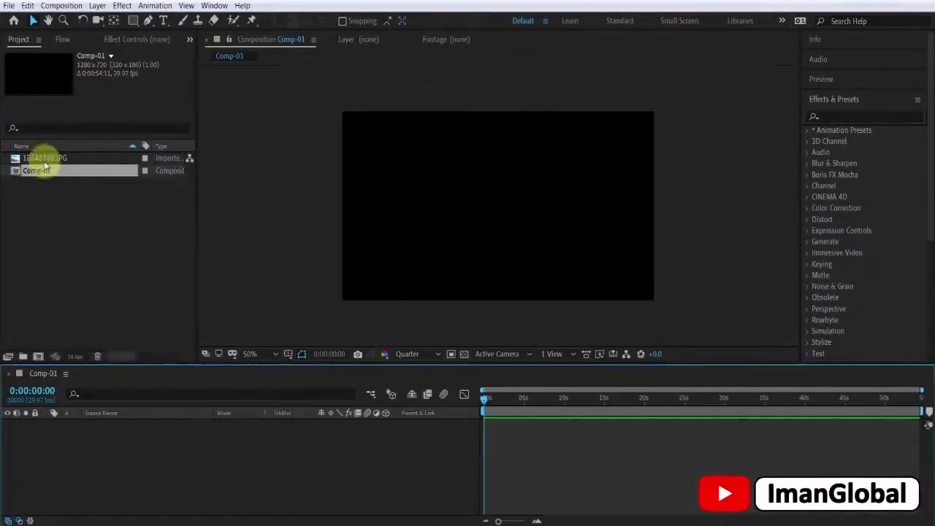
- Add the street photo 1B3A8788.JPG to Comp-01 by dropping it into the viewer
drag(46, 167, 512, 265)
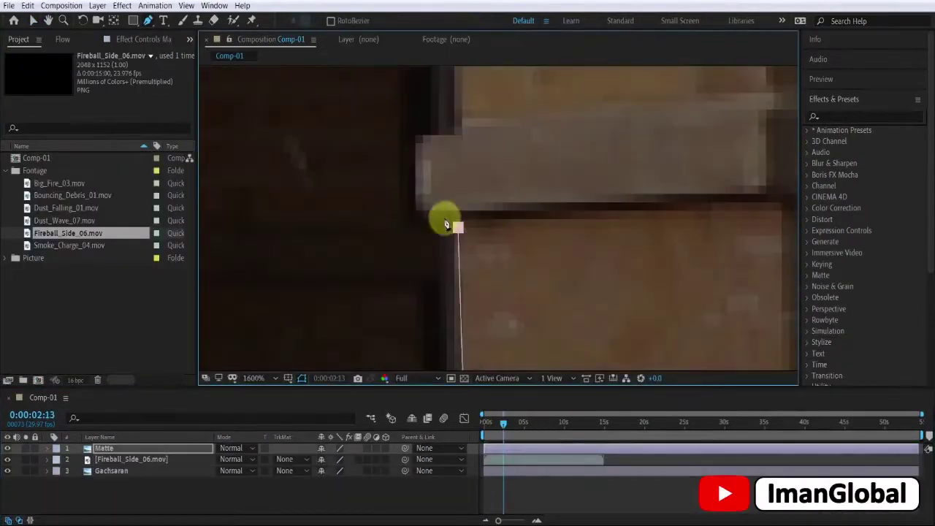
- Add another point to the Matte mask along the arched building's edge, zooming in on the outline
scroll(445, 224, down, 2)
scroll(475, 220, down, 3)
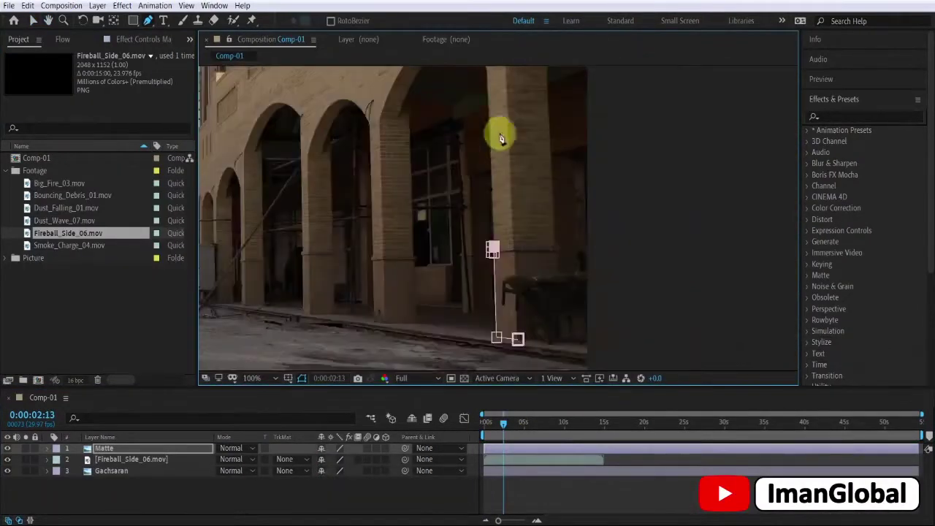
scroll(487, 292, up, 2)
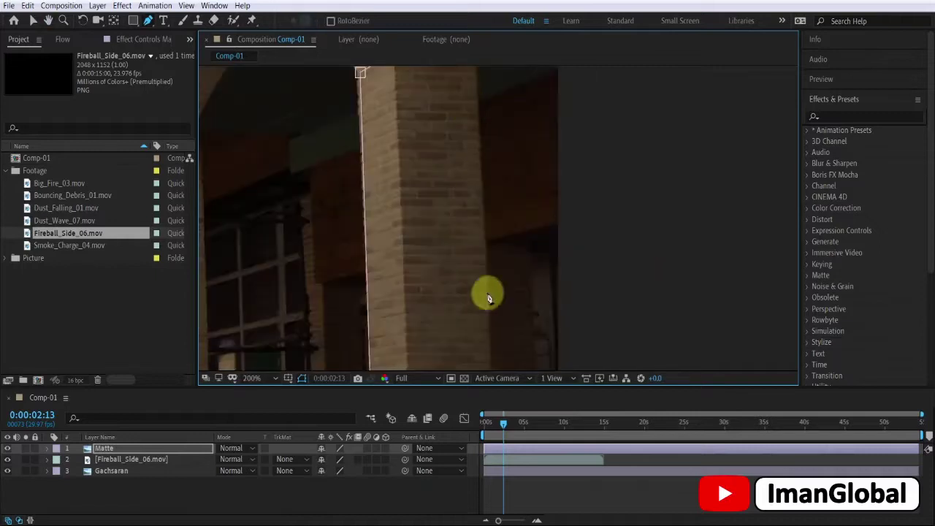
click(476, 98)
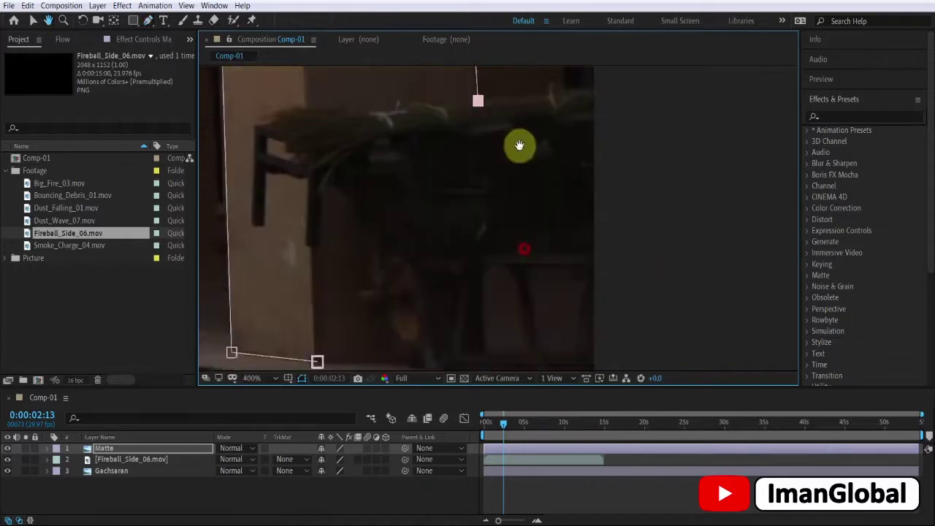
scroll(518, 146, down, 2)
scroll(537, 294, up, 2)
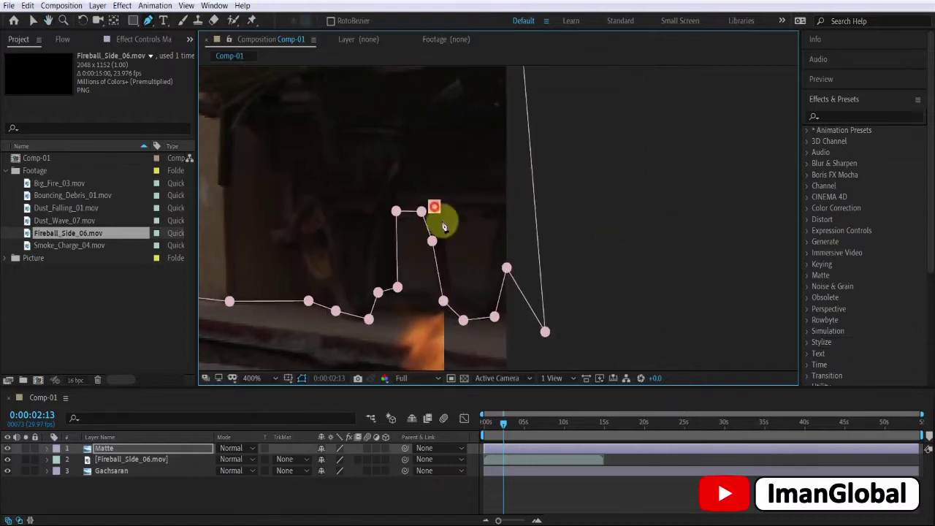
key(Page_Up)
key(Page_Up)
scroll(366, 317, up, 4)
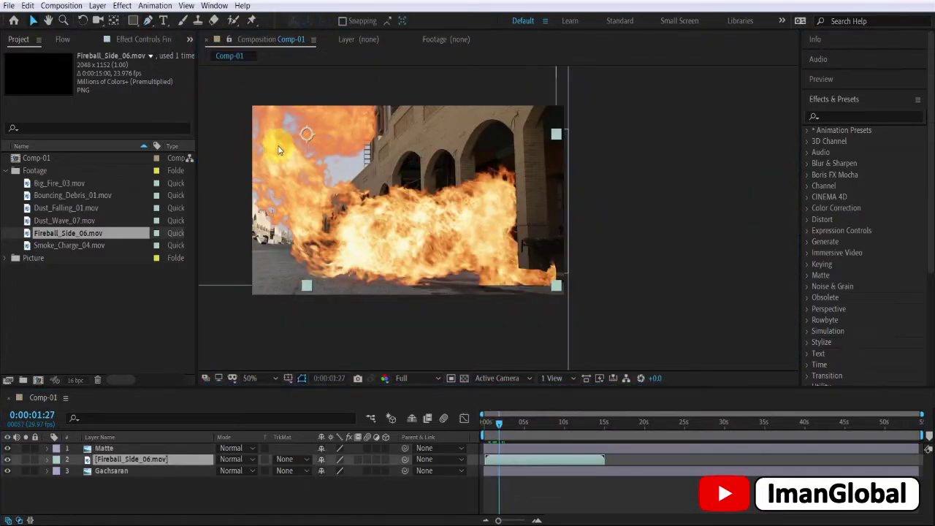
- Scale Fireball_Side_06 to 68%, move it toward the arches, and go to the one-second frame
click(46, 459)
click(93, 486)
drag(334, 486, 343, 486)
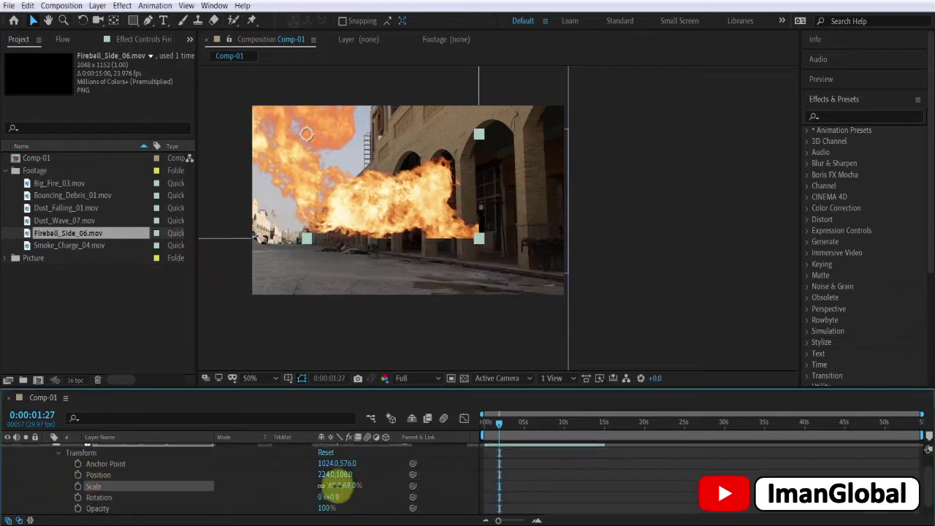
drag(484, 233, 529, 230)
scroll(563, 429, up, 3)
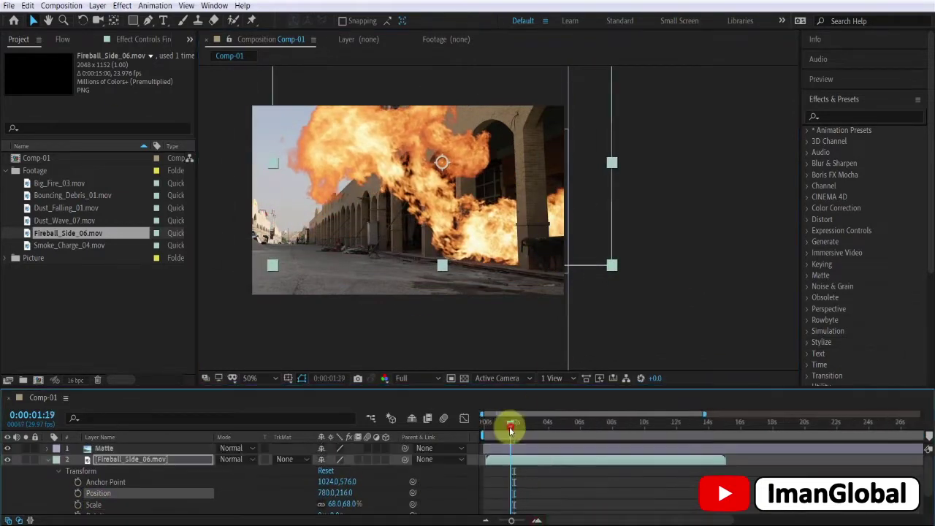
click(501, 420)
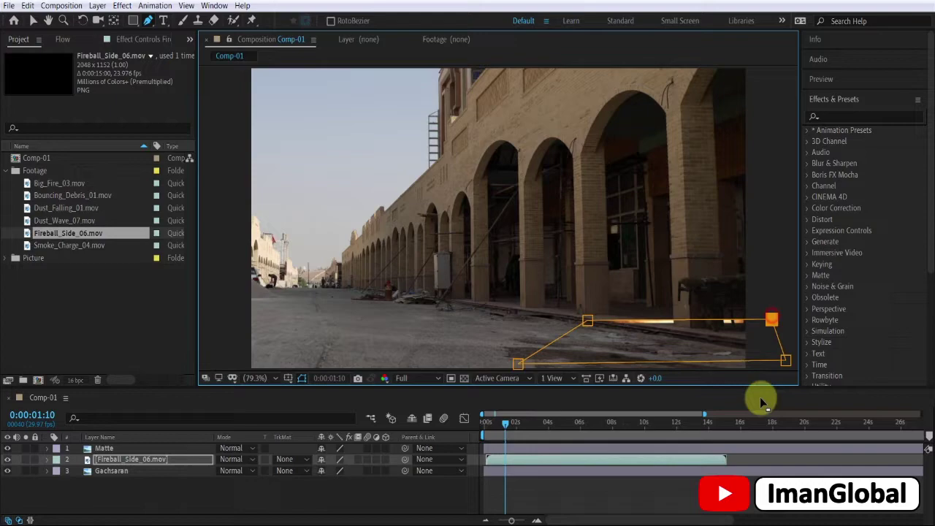
scroll(757, 368, up, 3)
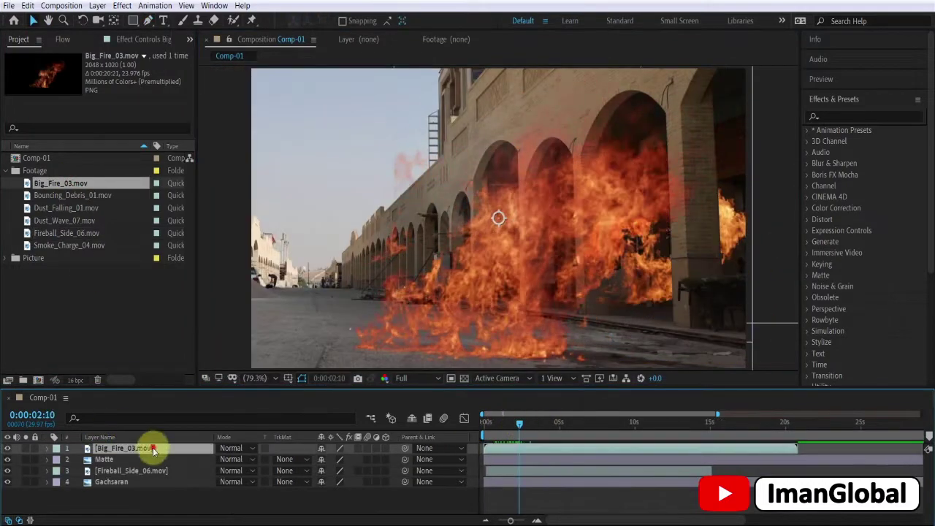
- Move the Big_Fire_03 flames up and right and transform them to fit the arches
drag(540, 340, 579, 305)
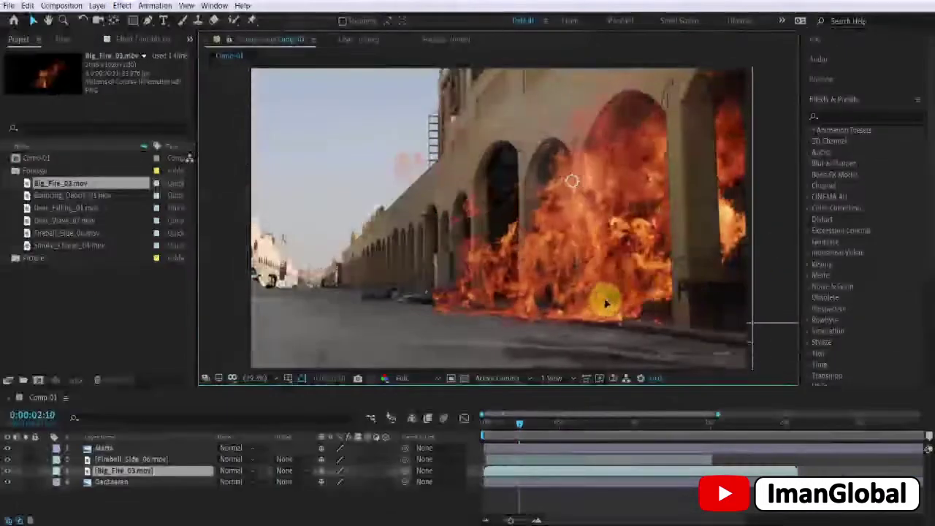
right_click(201, 153)
click(351, 202)
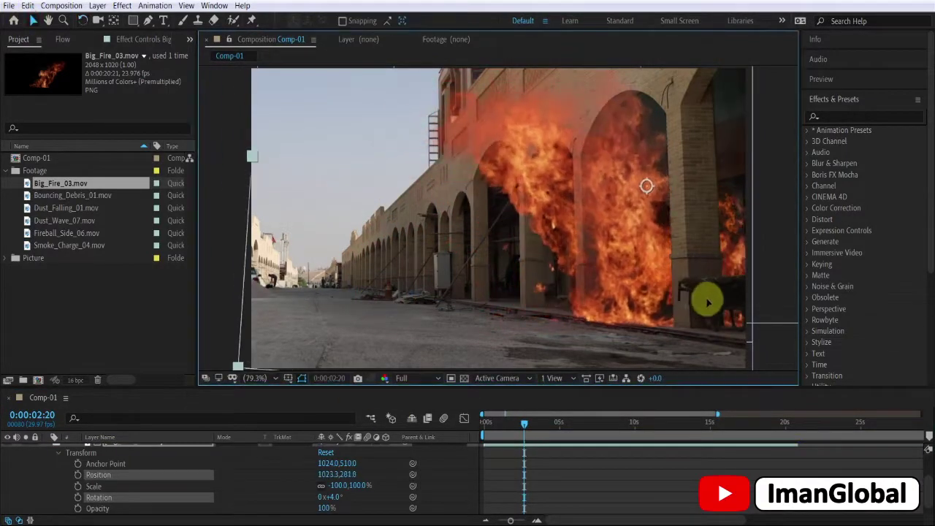
click(508, 424)
click(48, 483)
drag(508, 429, 560, 424)
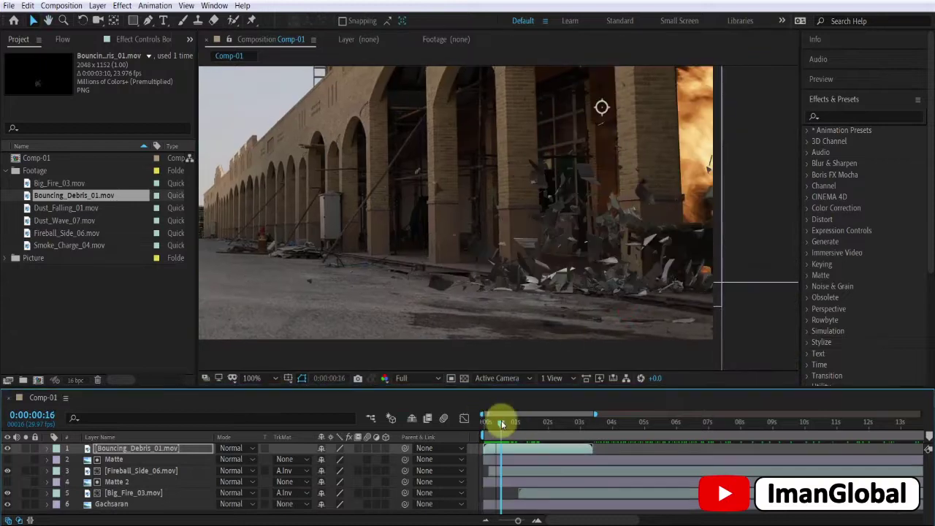
- Move the debris layer lower in the stack and flip Dust_Wave_07 horizontally
drag(507, 469, 551, 437)
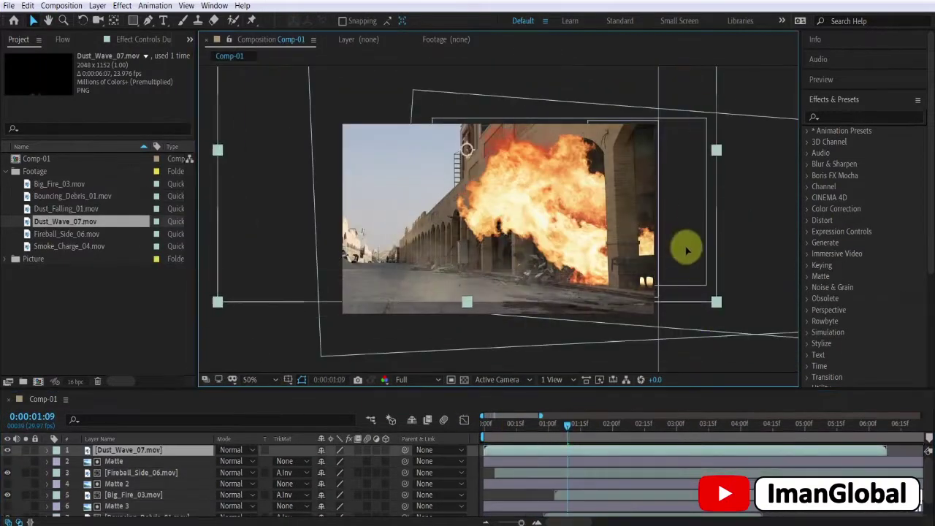
click(487, 419)
right_click(168, 450)
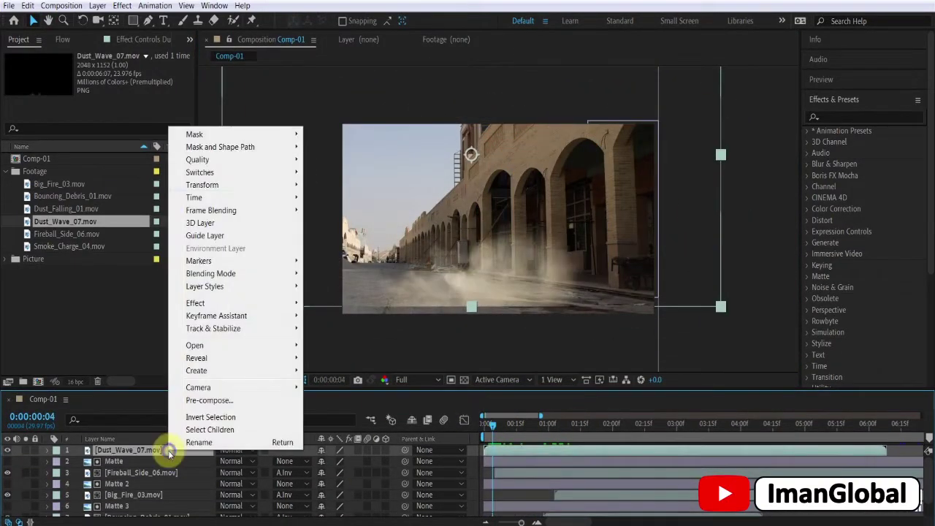
mouse_move(209, 184)
click(351, 278)
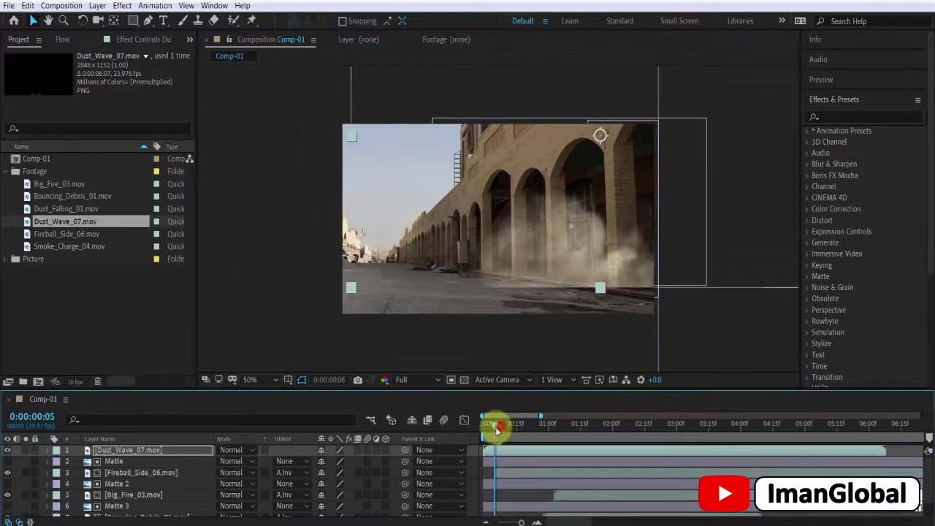
- Check the early fire frames, then apply Curves to the Bouncing_Debris_01 layer
drag(499, 423, 500, 418)
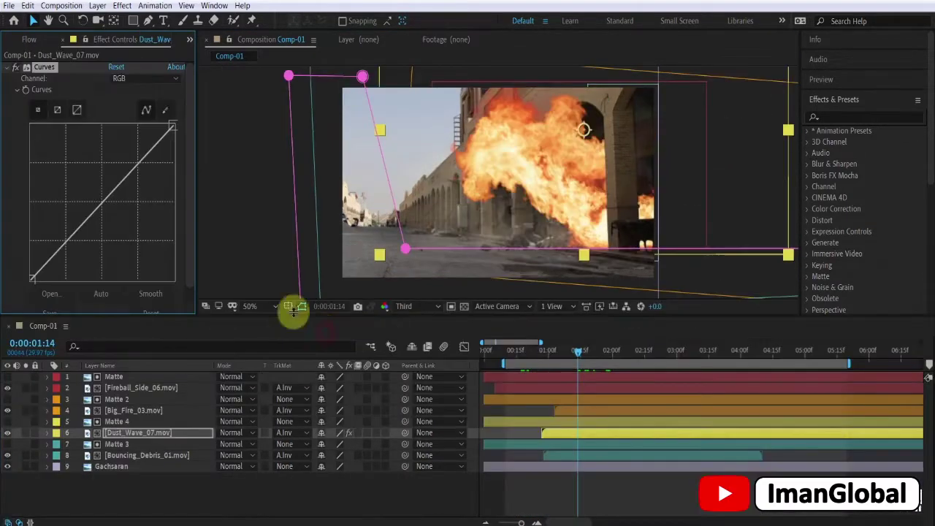
drag(524, 343, 548, 350)
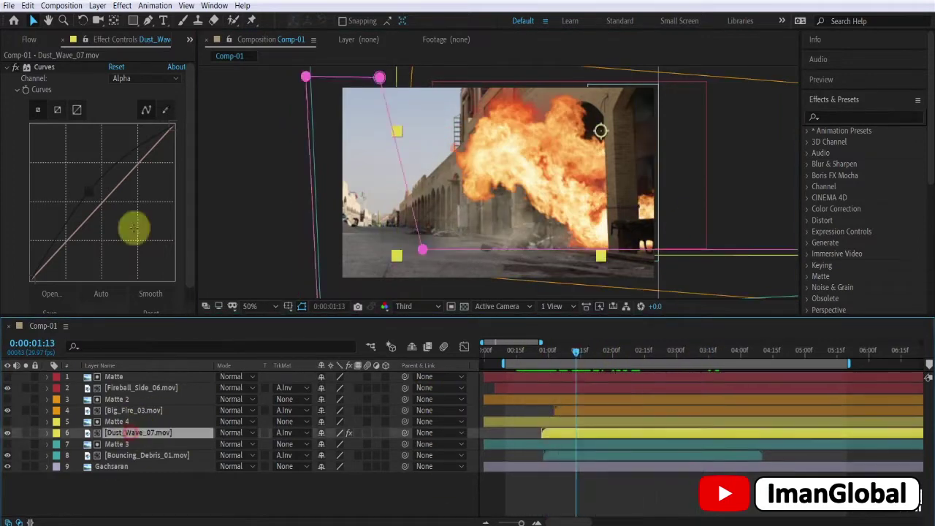
drag(601, 343, 563, 344)
click(87, 189)
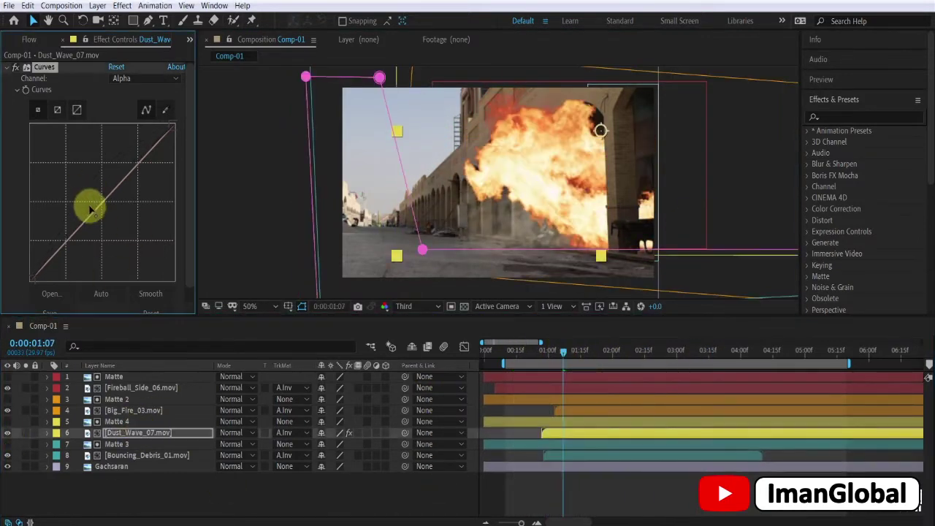
click(25, 456)
click(122, 5)
click(132, 38)
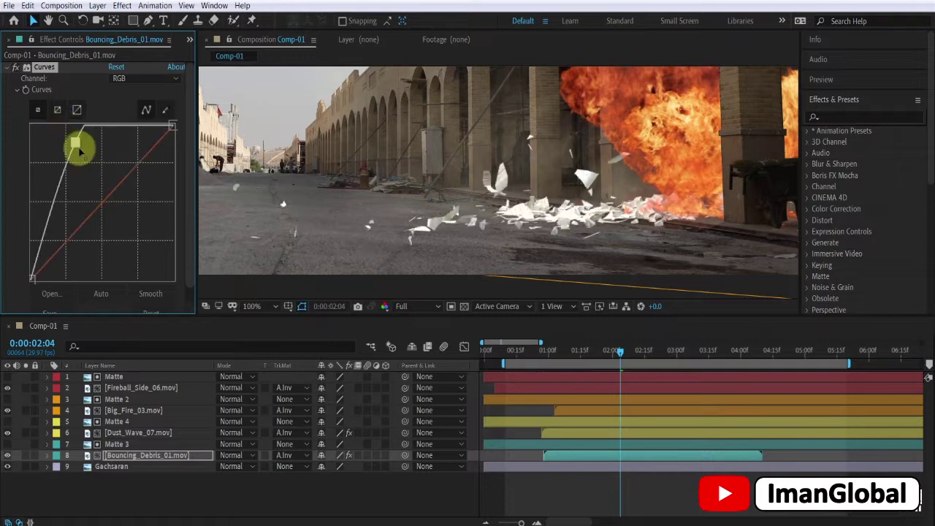
- Darken Bouncing_Debris_01 with its Curves and add a Tint effect at 40%
drag(79, 239, 140, 168)
click(592, 351)
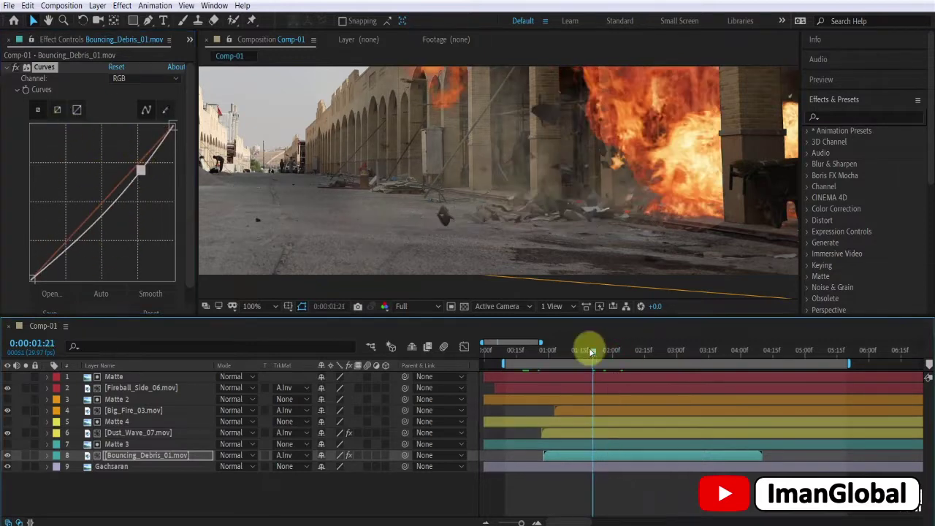
click(122, 5)
click(292, 353)
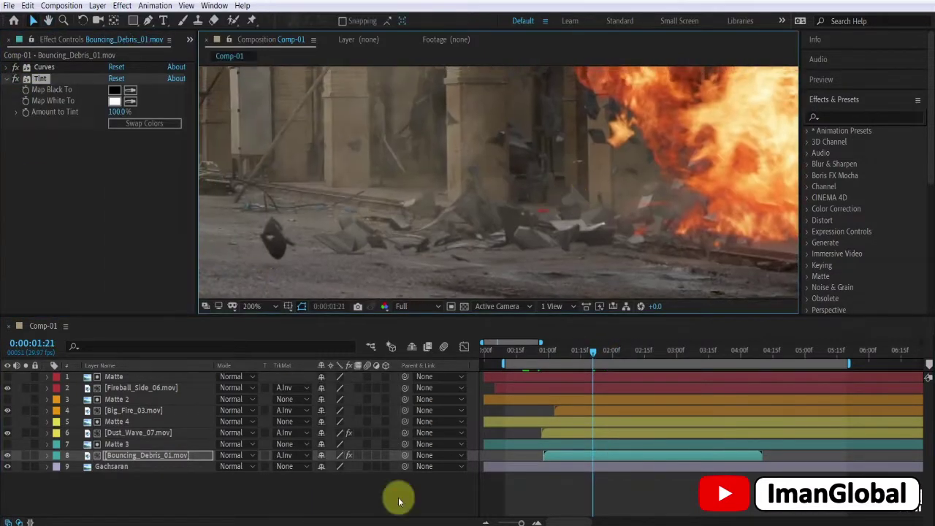
- View the debris layer alone, then add a new Glow layer atop the composite
click(25, 455)
scroll(547, 119, up, 4)
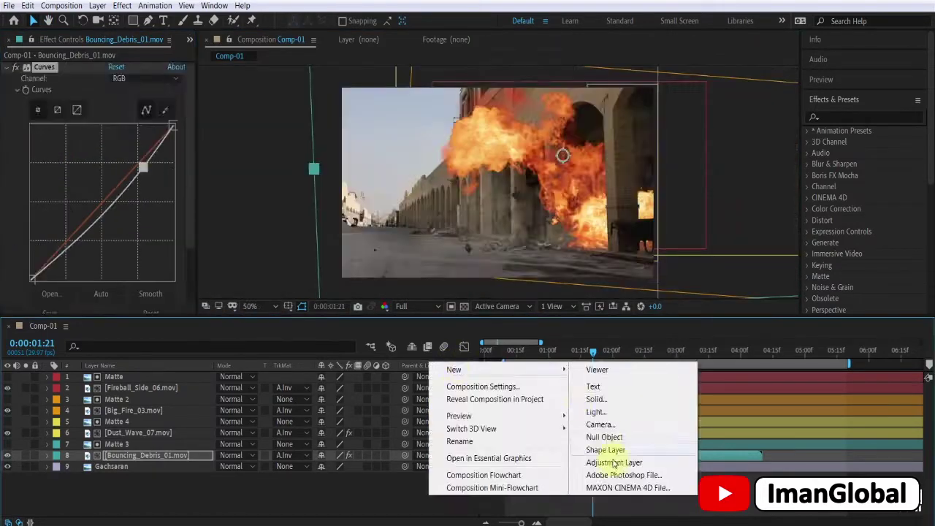
click(612, 455)
- Apply Glow with 87.5% threshold, radius 242, intensity 0.7, and heavily feather the layer's mask
click(122, 5)
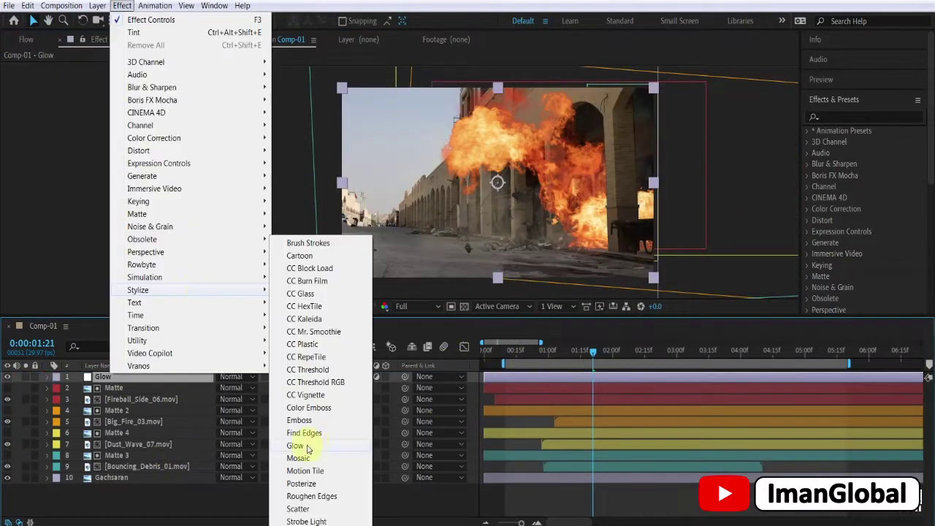
click(299, 444)
click(146, 157)
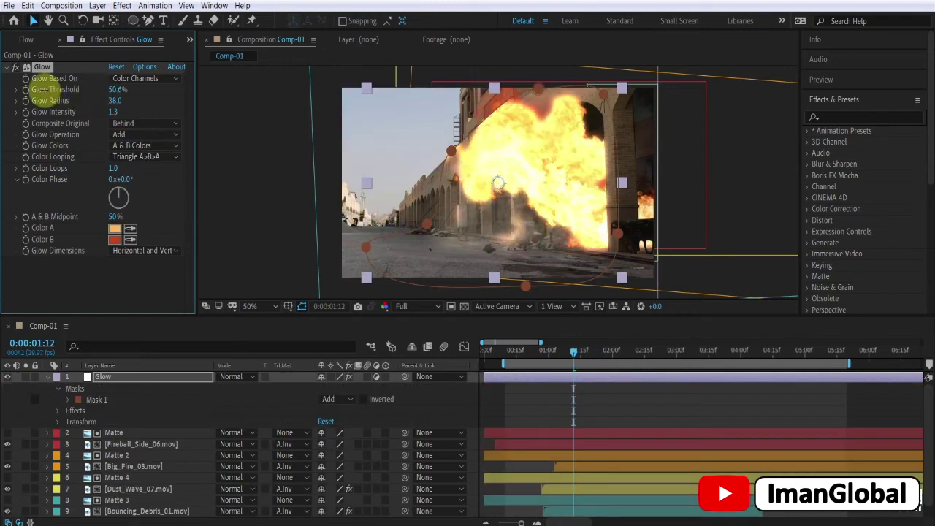
mouse_move(115, 114)
mouse_down()
mouse_move(113, 89)
mouse_move(154, 104)
mouse_up()
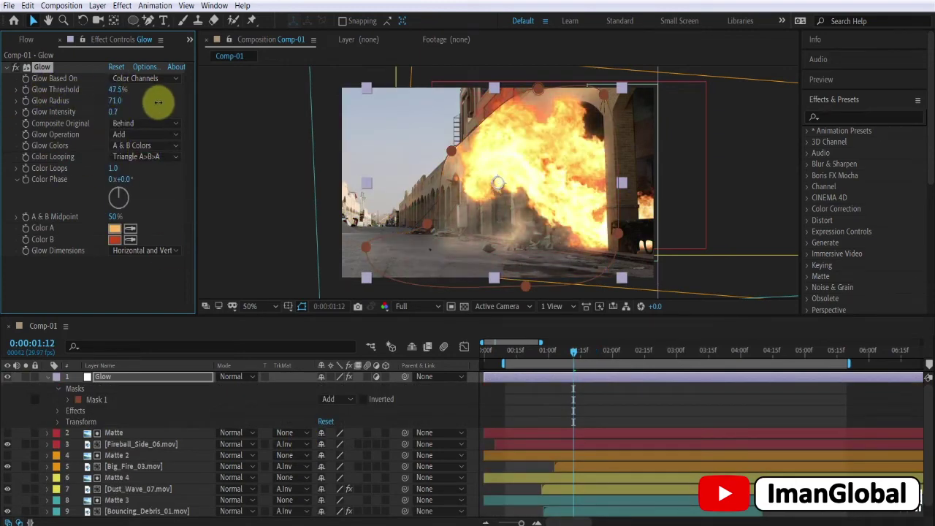
click(69, 399)
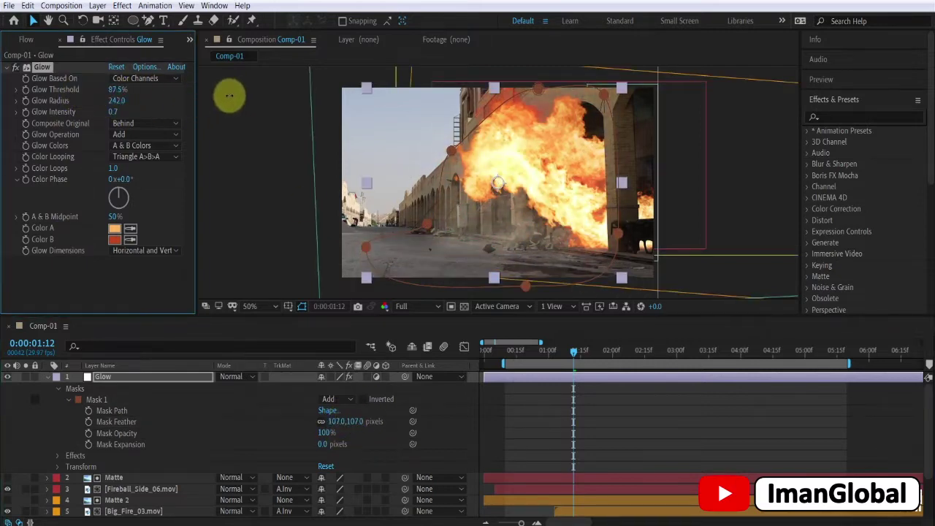
click(25, 433)
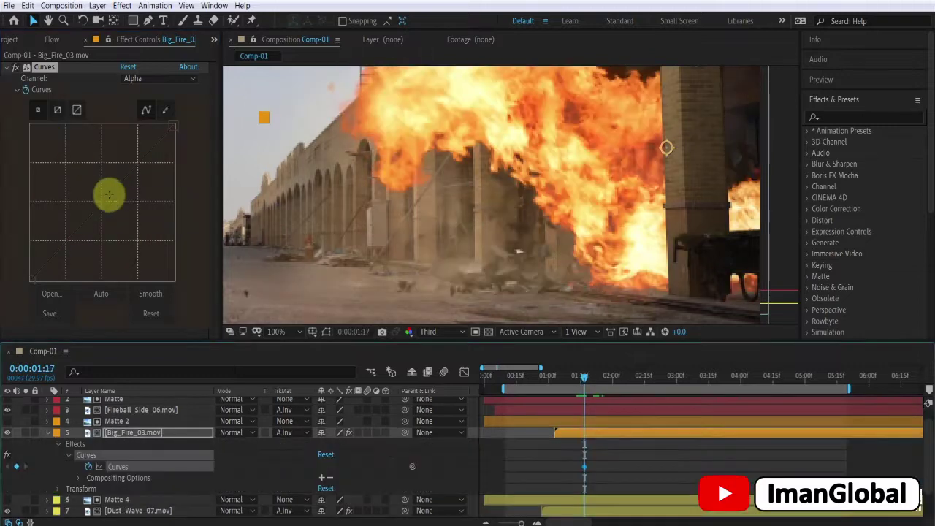
- Solo Big_Fire_03 to check its Curves, then show all layers again
click(25, 433)
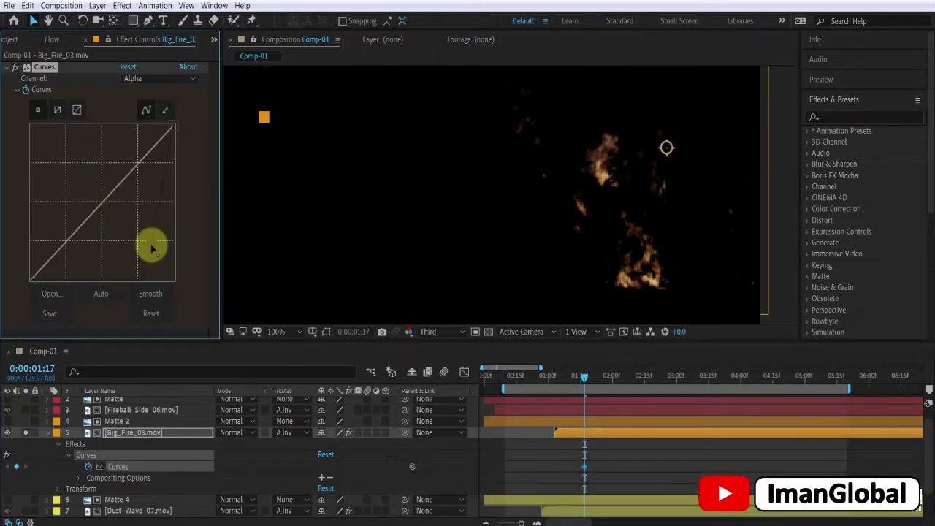
click(25, 433)
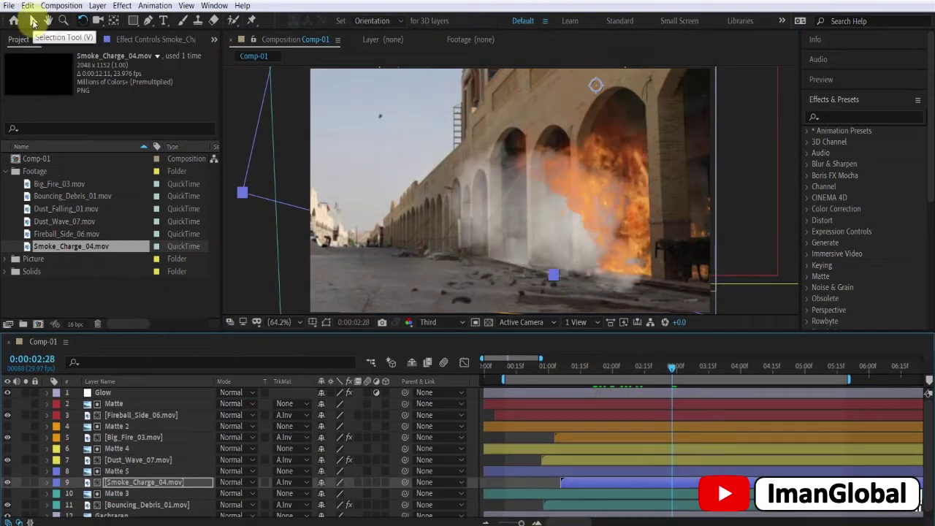
- Tilt the 3D matte with the Rotation tool to match the street perspective
drag(538, 372, 599, 367)
scroll(532, 218, up, 2)
key(w)
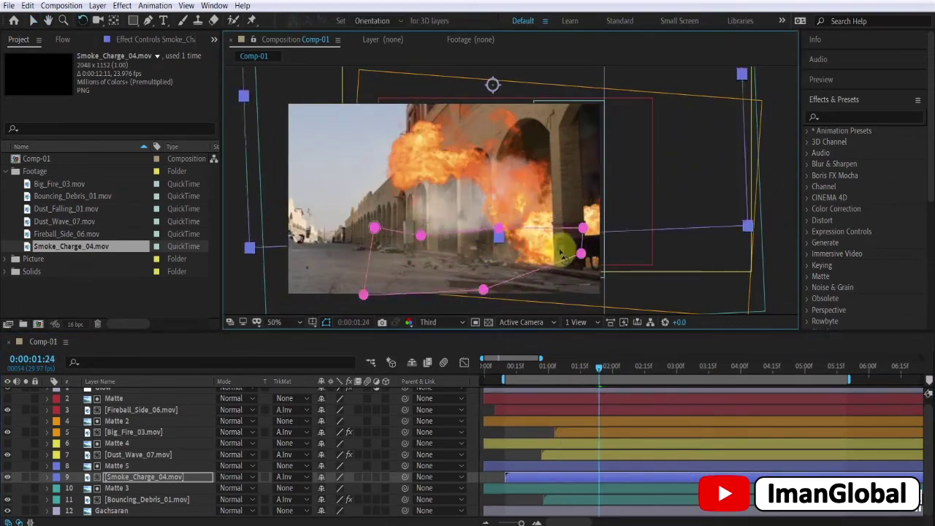
drag(561, 253, 553, 186)
key(v)
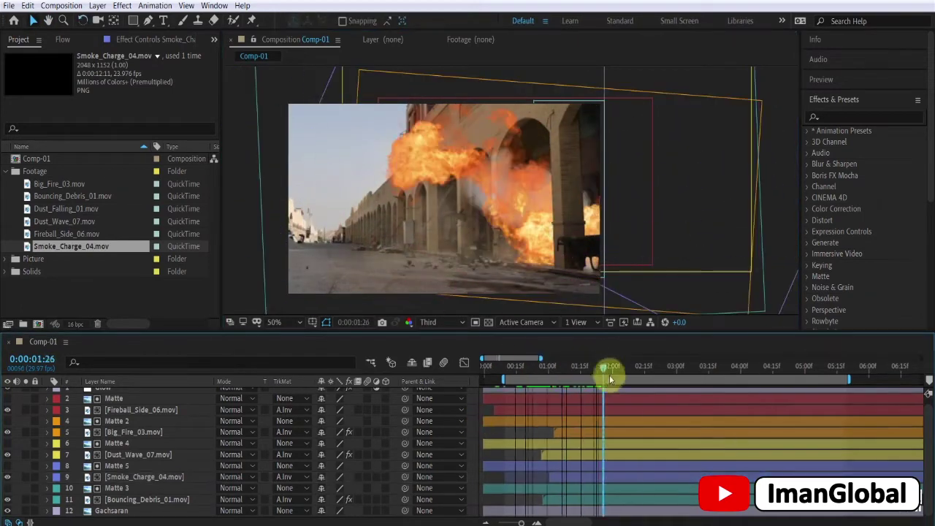
- Scrub later in the shot to check the smoke and its effect settings
drag(600, 366, 706, 367)
key(v)
click(138, 43)
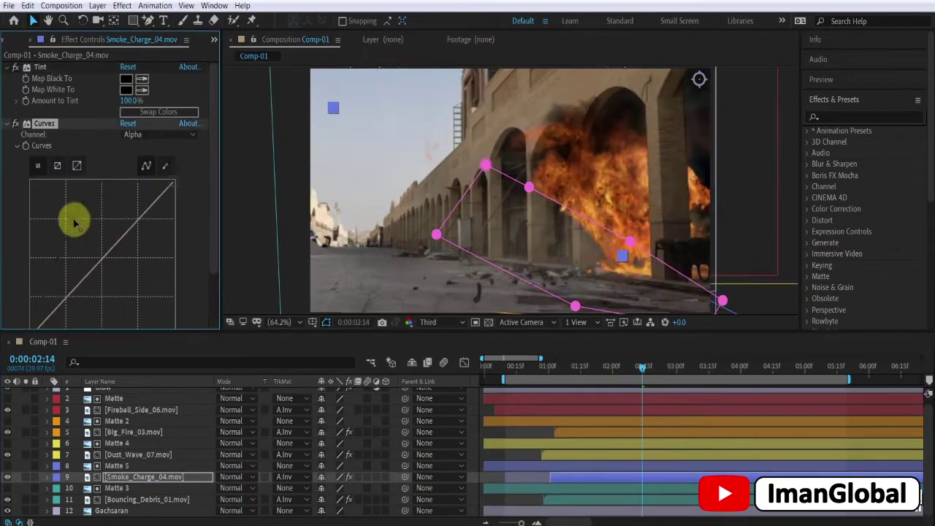
drag(620, 366, 676, 365)
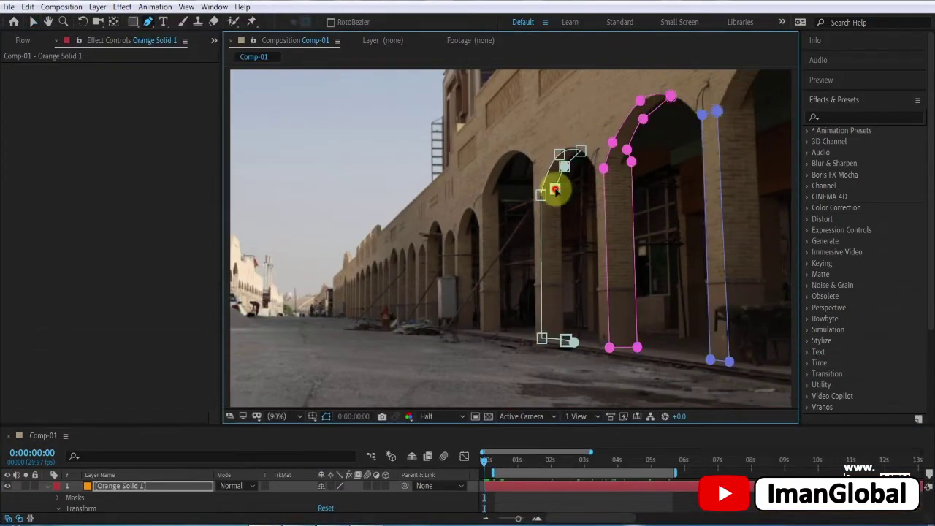
- Set the blend mode of the masked Orange Solid 1 pillar-lighting layer
scroll(556, 190, up, 3)
scroll(574, 204, up, 2)
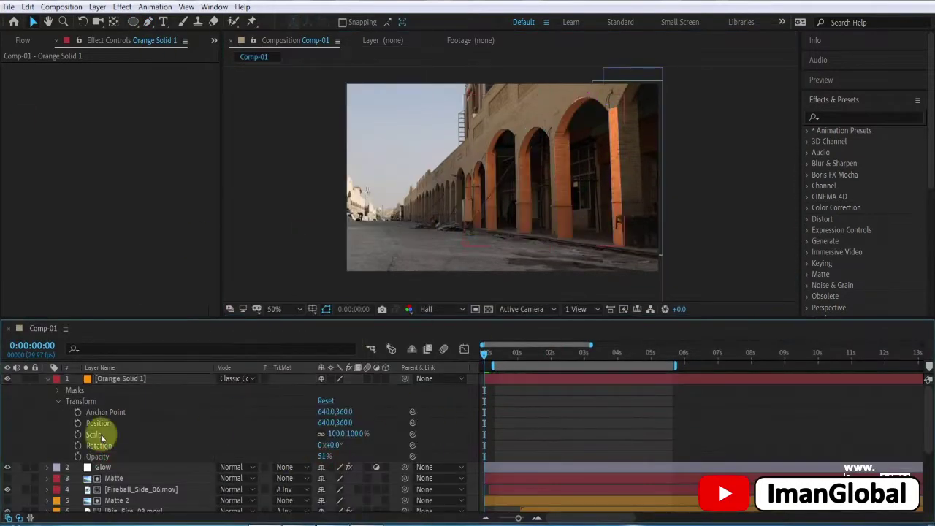
click(59, 391)
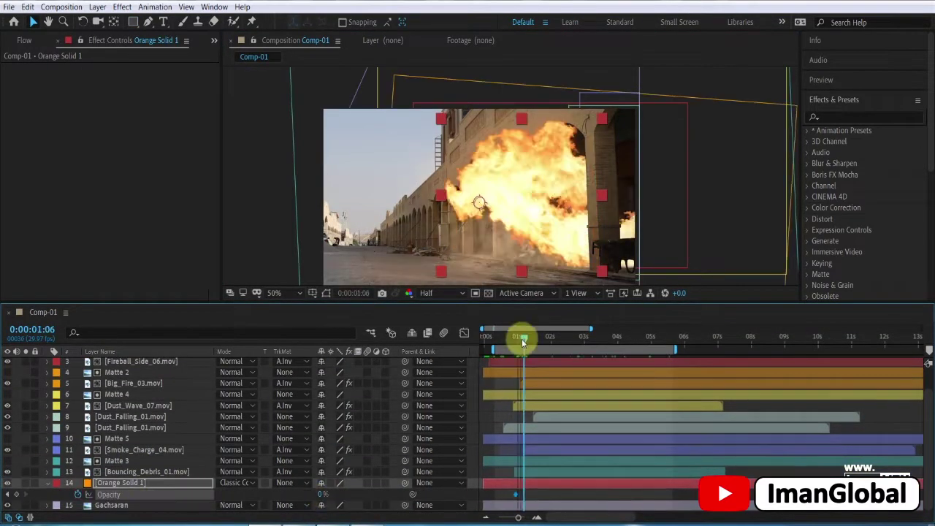
- At the next opacity keyframe time, draw a ground mask on the duplicated Yellow Solid 1 and preview the reflections
click(551, 355)
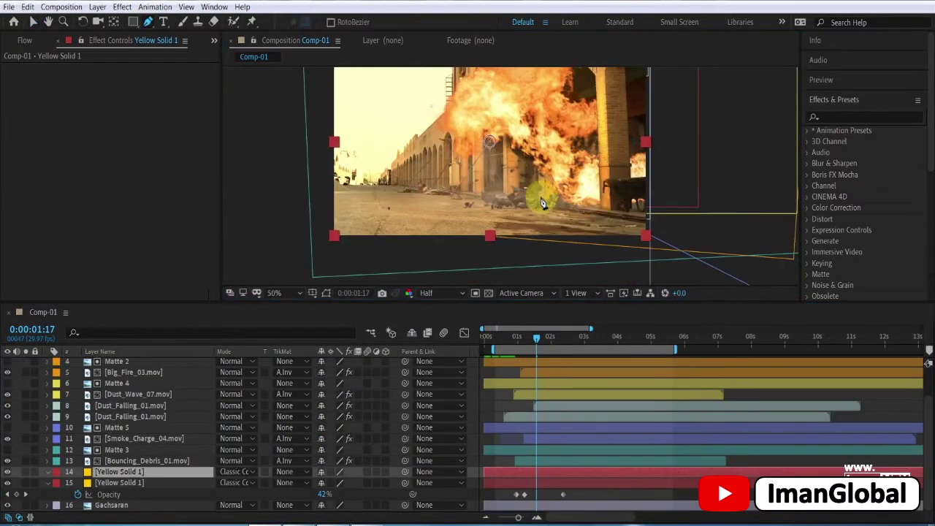
click(610, 212)
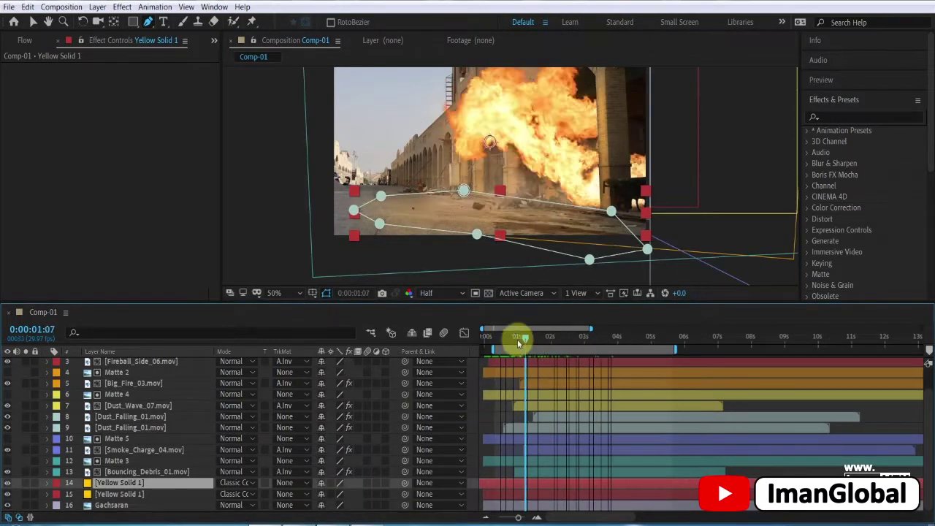
drag(506, 335, 527, 336)
drag(599, 301, 599, 300)
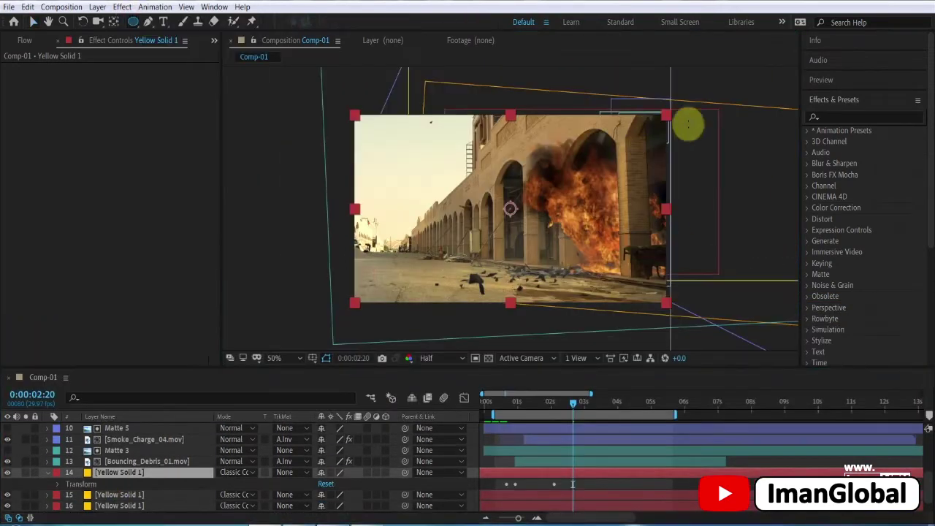
- Draw an elliptical mask around the burning arches on Yellow Solid 1, feather it to 278 px, and keyframe its opacity
drag(688, 124, 501, 265)
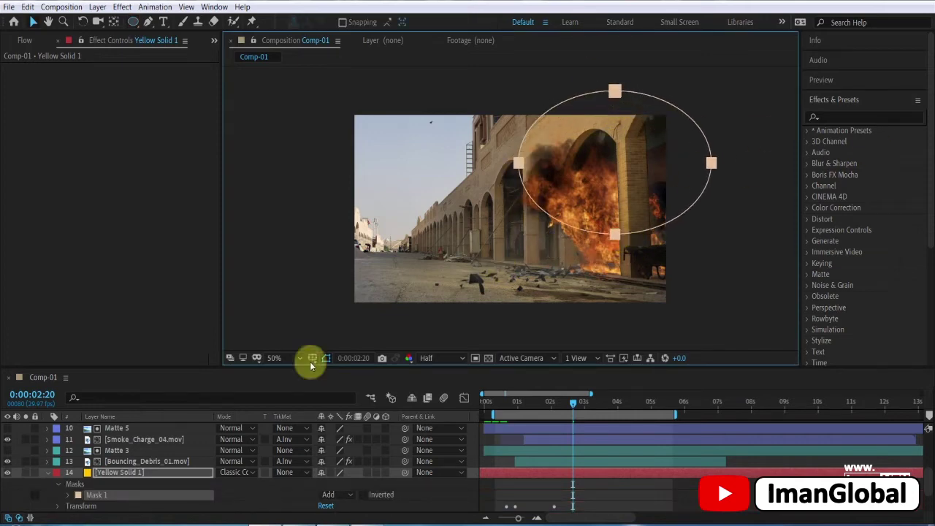
key(m)
key(m)
click(458, 474)
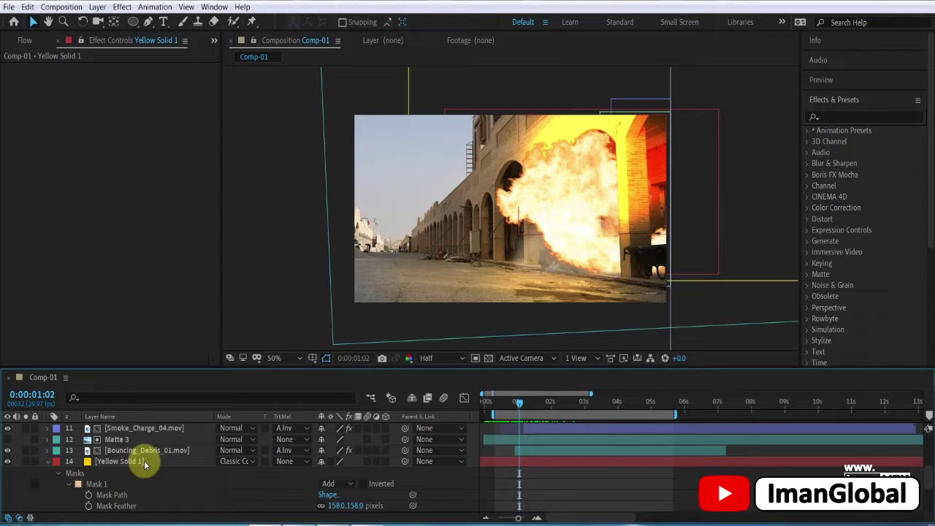
click(144, 461)
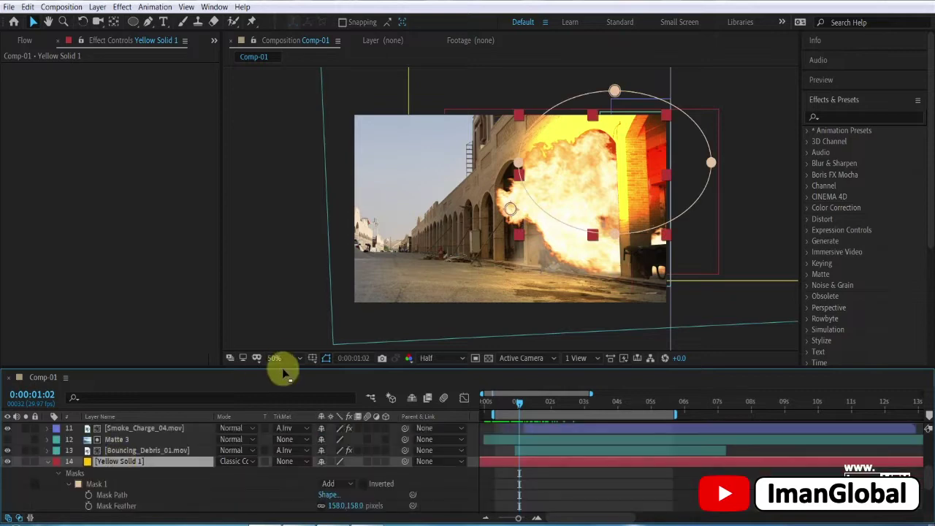
drag(282, 367, 282, 306)
drag(338, 442, 398, 431)
drag(711, 132, 734, 102)
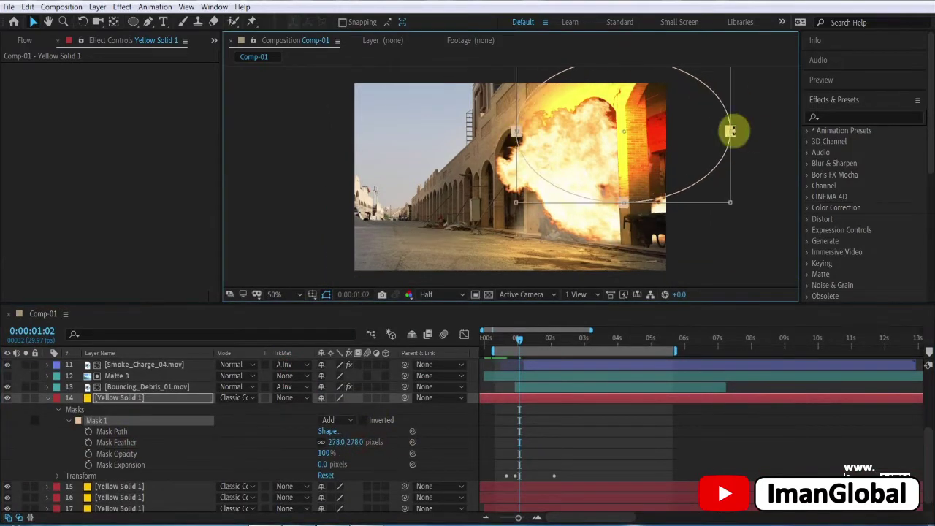
click(58, 476)
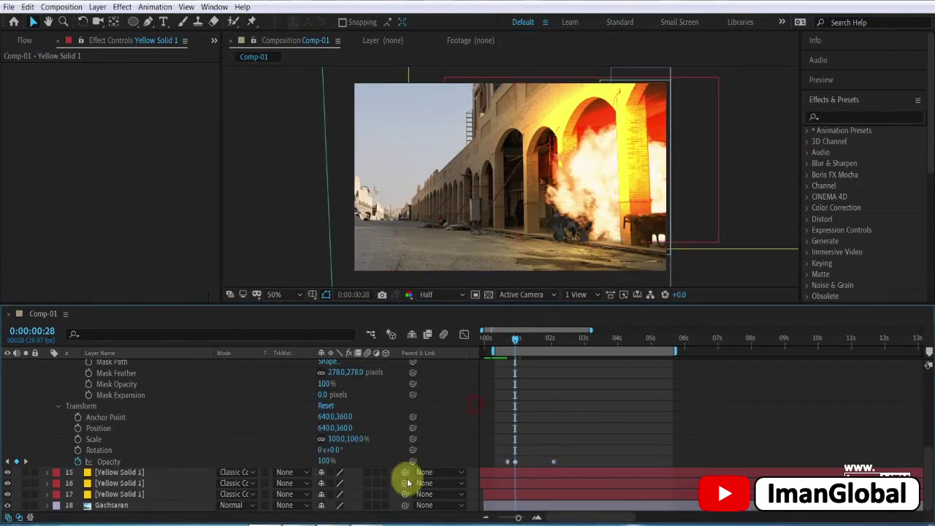